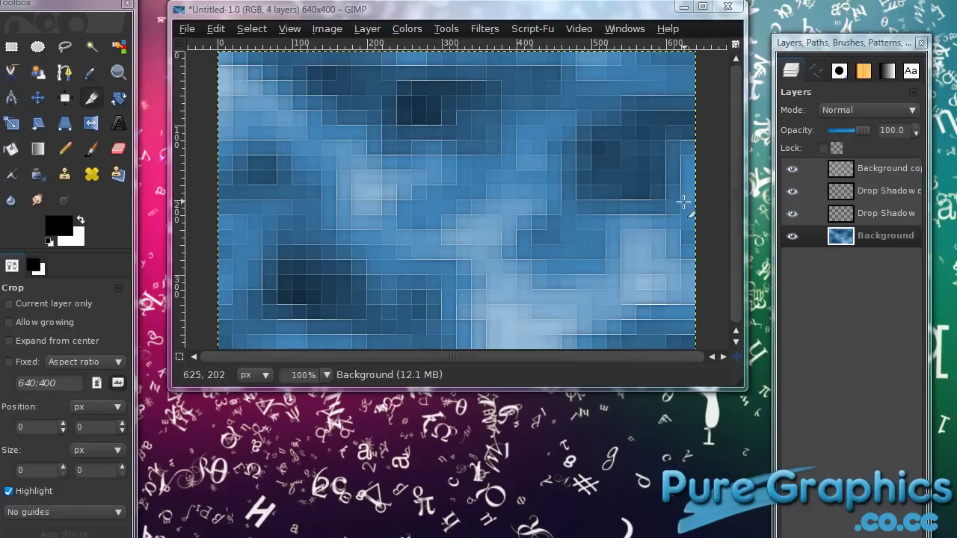
# Enlarge the image window so the blank 640×400 white canvas fits completely.
pyautogui.moveTo(745, 388); pyautogui.dragTo(751, 411)
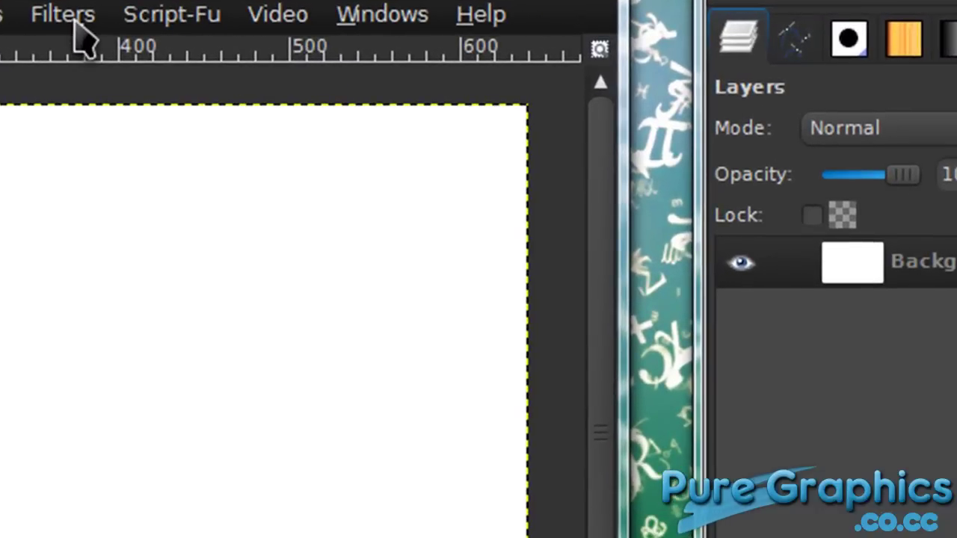
# Render grey Solid Noise clouds (detail 2, X size 2.9, Y size 2.8) onto the white Background.
pyautogui.click(75, 19)
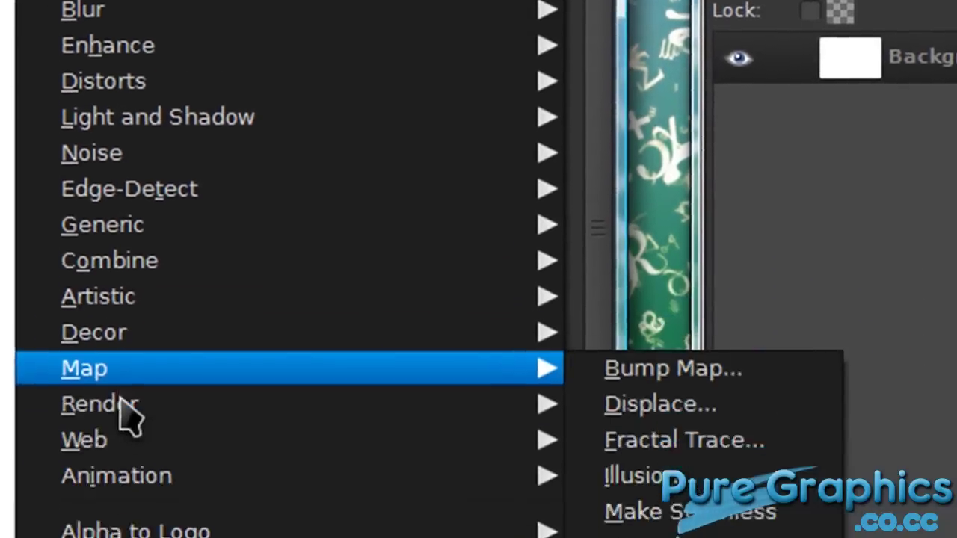
pyautogui.moveTo(367, 150)
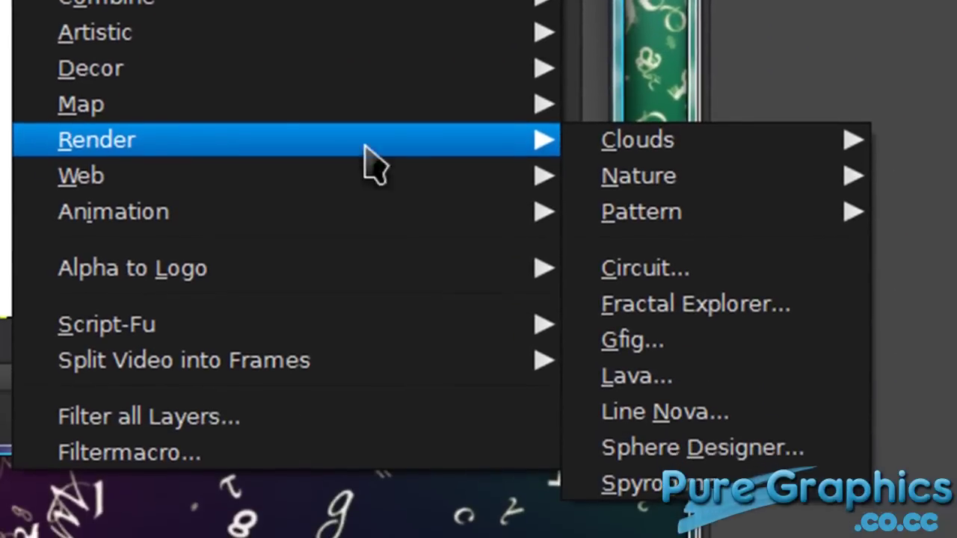
pyautogui.moveTo(661, 149)
pyautogui.click(925, 206)
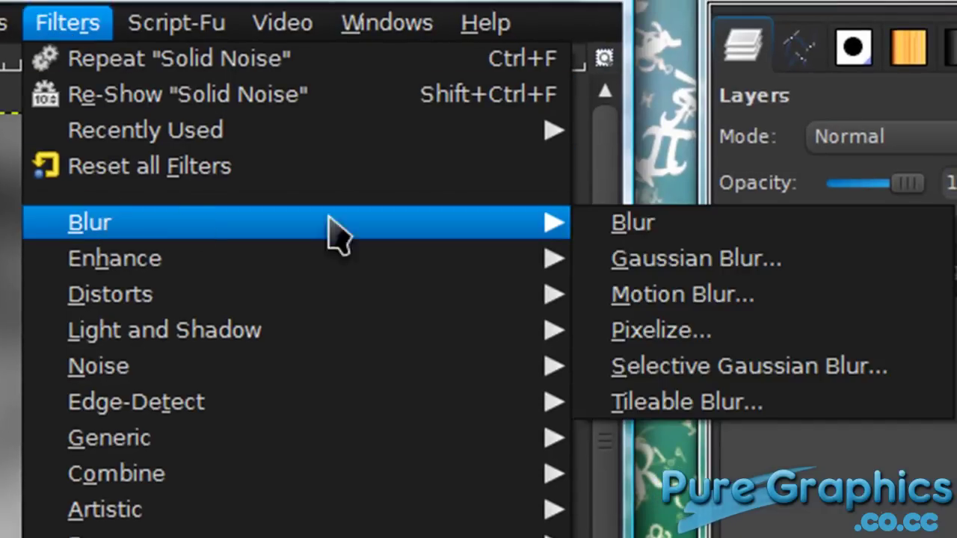
# Pixelize the cloud noise into grey 20×20 px blocks.
pyautogui.click(641, 336)
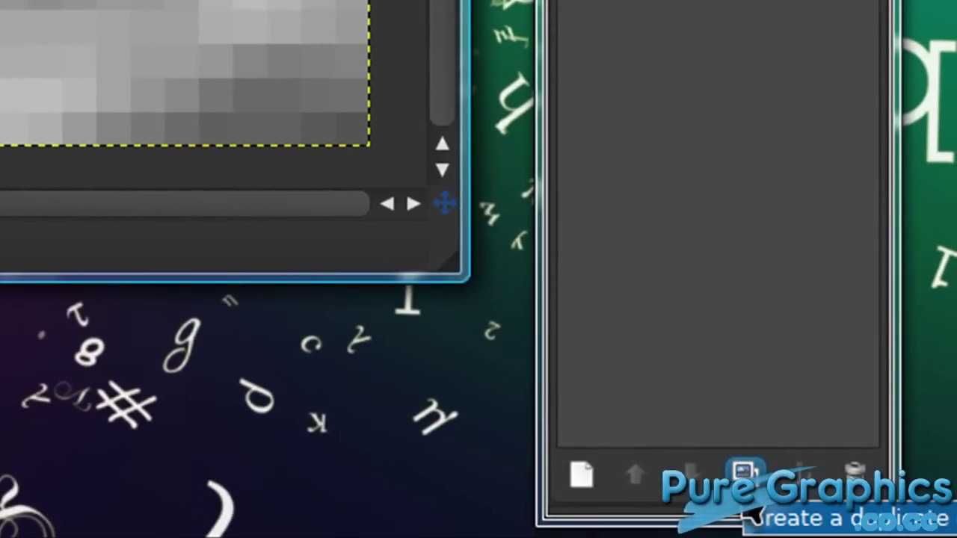
# Duplicate the pixelated Background layer into a Background copy.
pyautogui.click(744, 471)
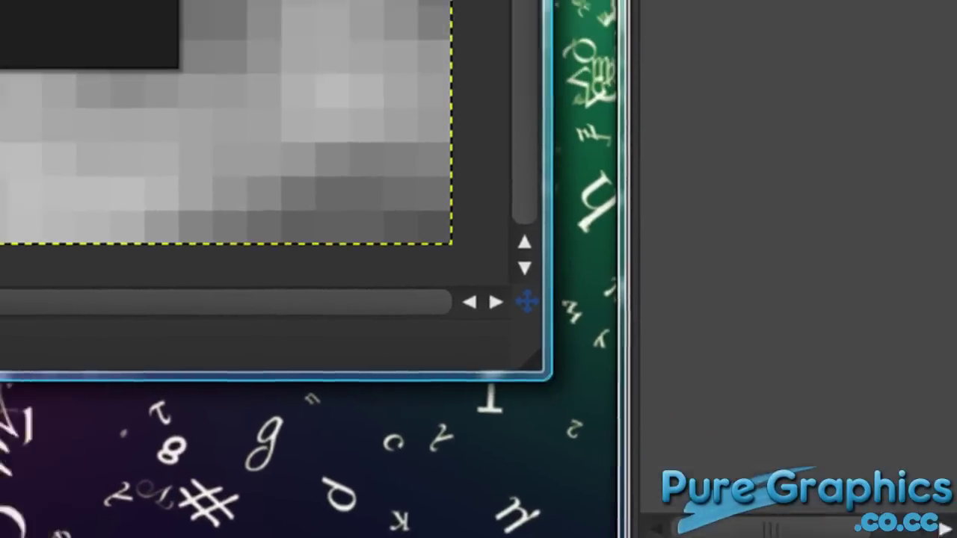
pyautogui.click(214, 65)
pyautogui.click(483, 66)
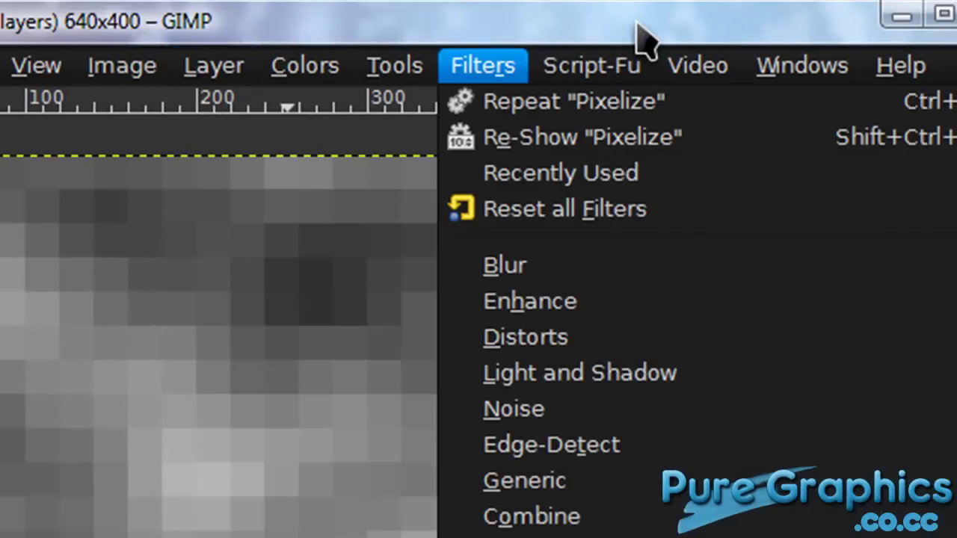
pyautogui.click(638, 22)
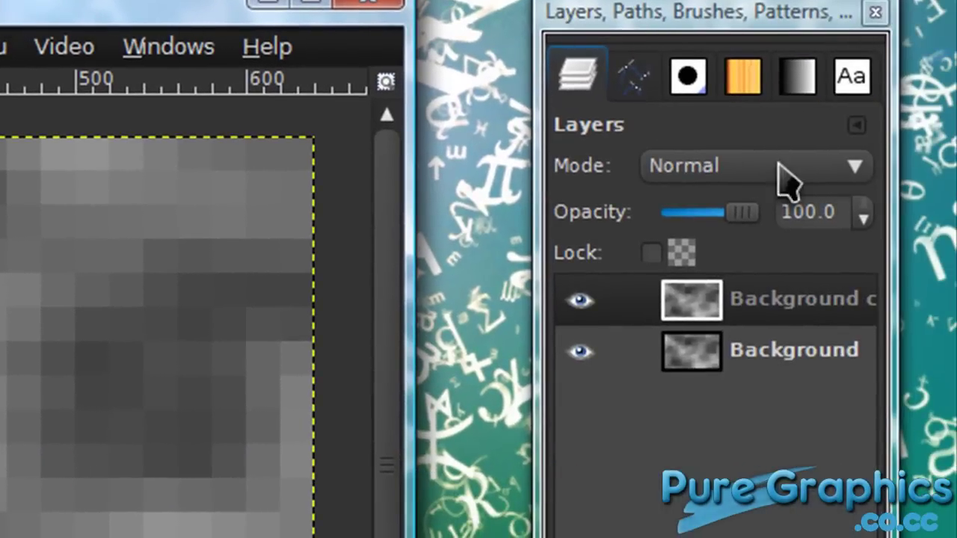
# Bring the Layers panel back via Windows > Dockable Dialogs and shift the image window right.
pyautogui.click(169, 48)
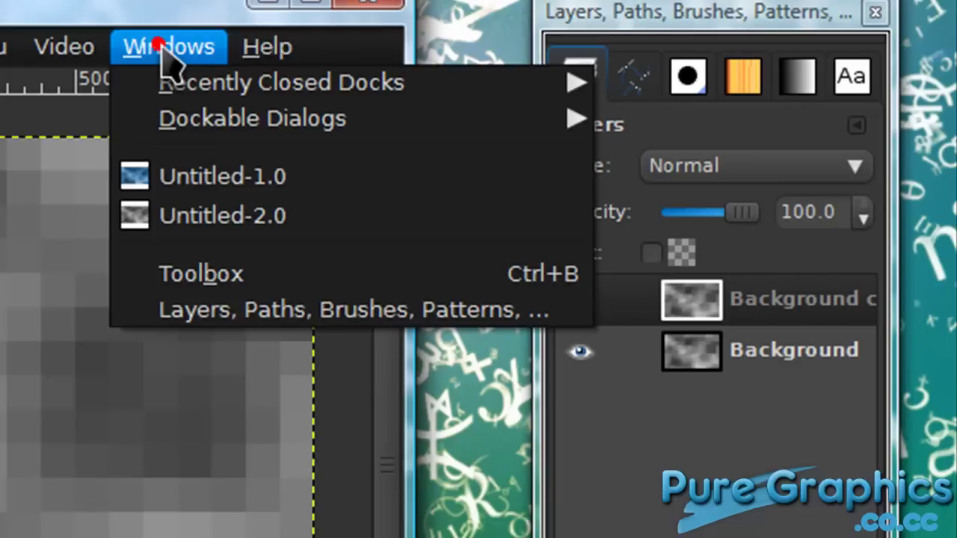
pyautogui.moveTo(197, 125)
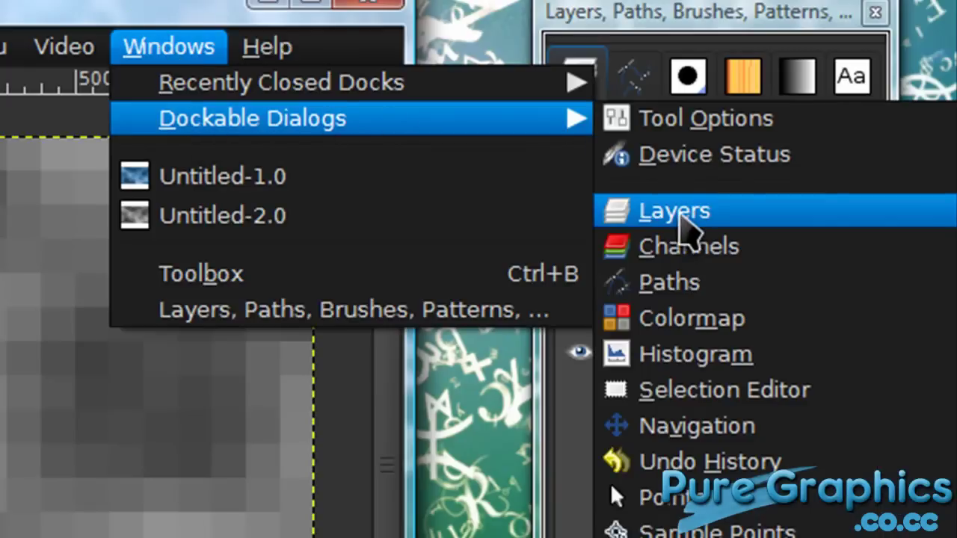
pyautogui.click(835, 213)
pyautogui.click(267, 47)
pyautogui.click(21, 15)
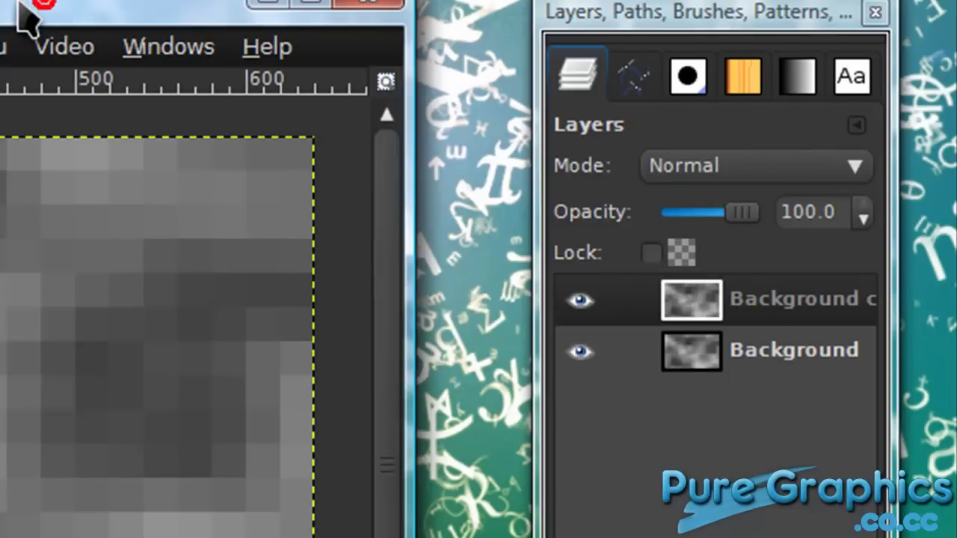
pyautogui.moveTo(21, 15); pyautogui.dragTo(85, 10)
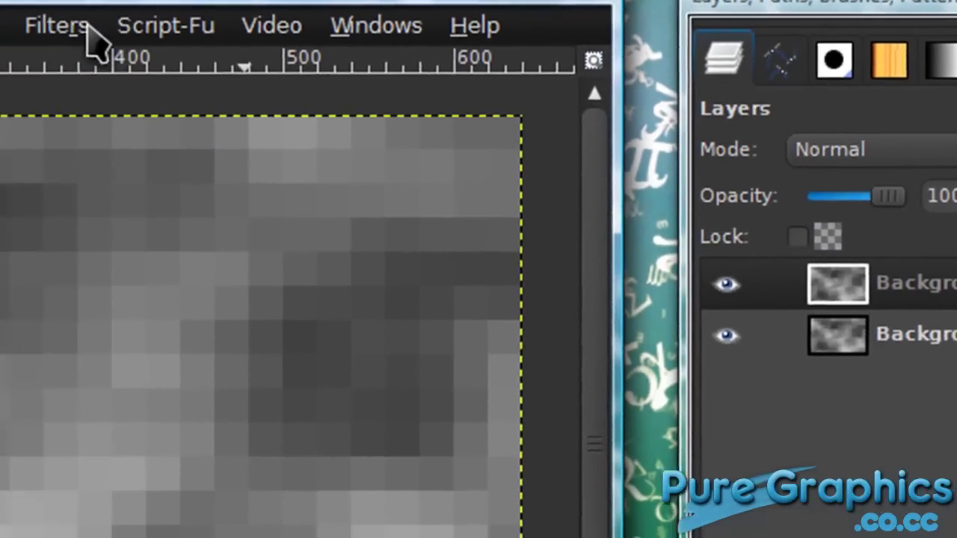
# Edge-detect the Background copy with the Gradient algorithm, amount 2.9 and Smear.
pyautogui.click(90, 30)
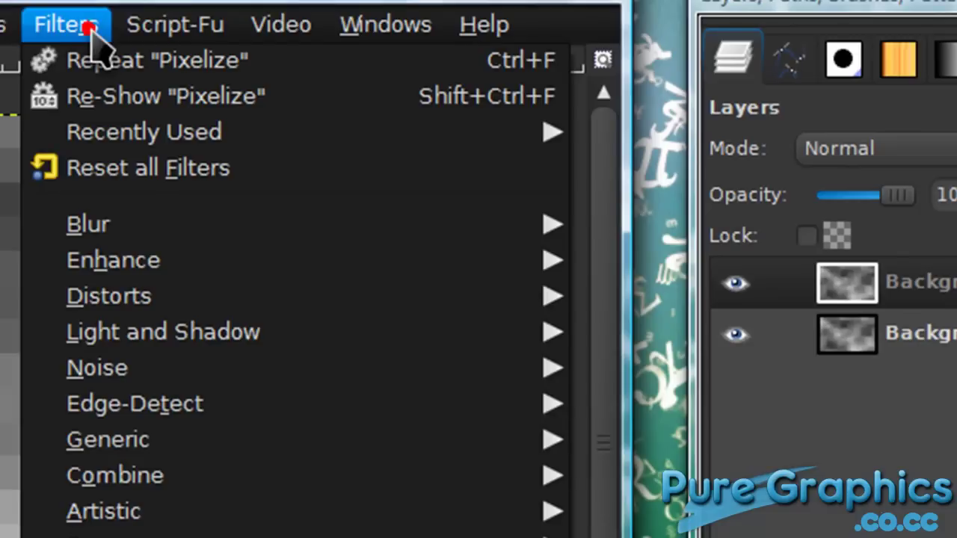
pyautogui.moveTo(172, 421)
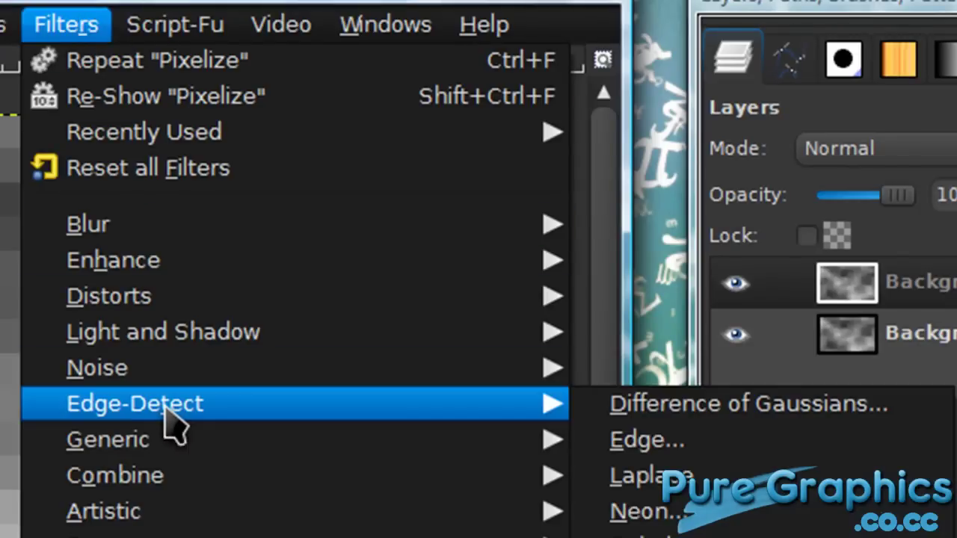
pyautogui.click(644, 440)
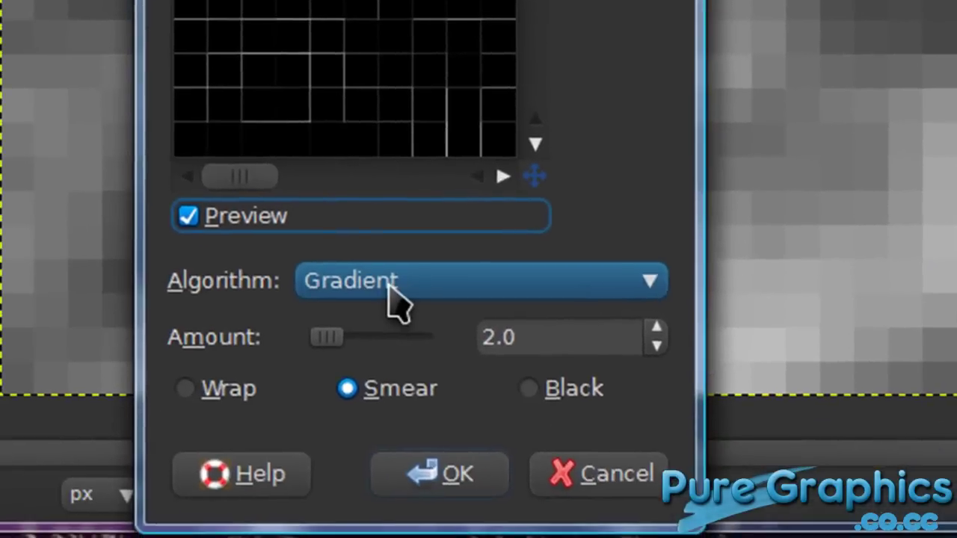
pyautogui.click(109, 486)
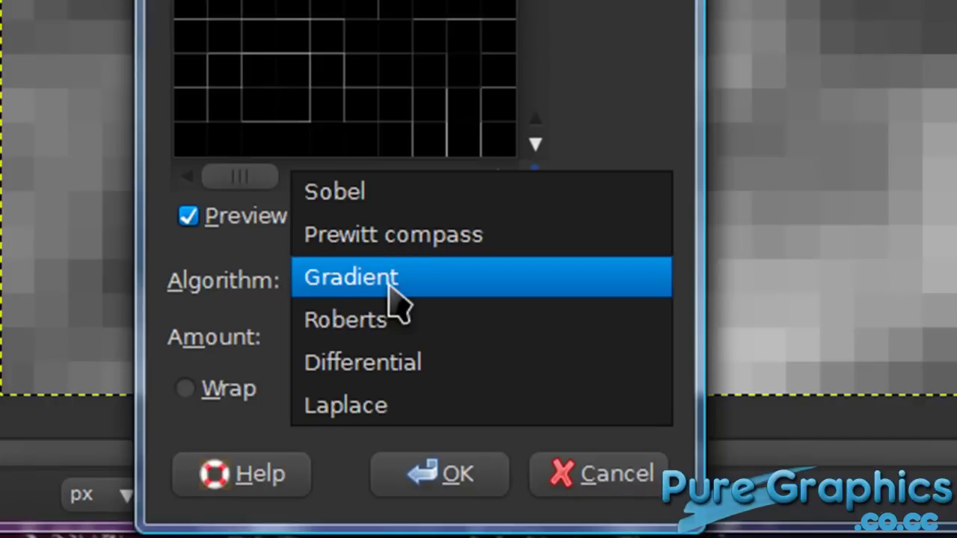
pyautogui.click(109, 486)
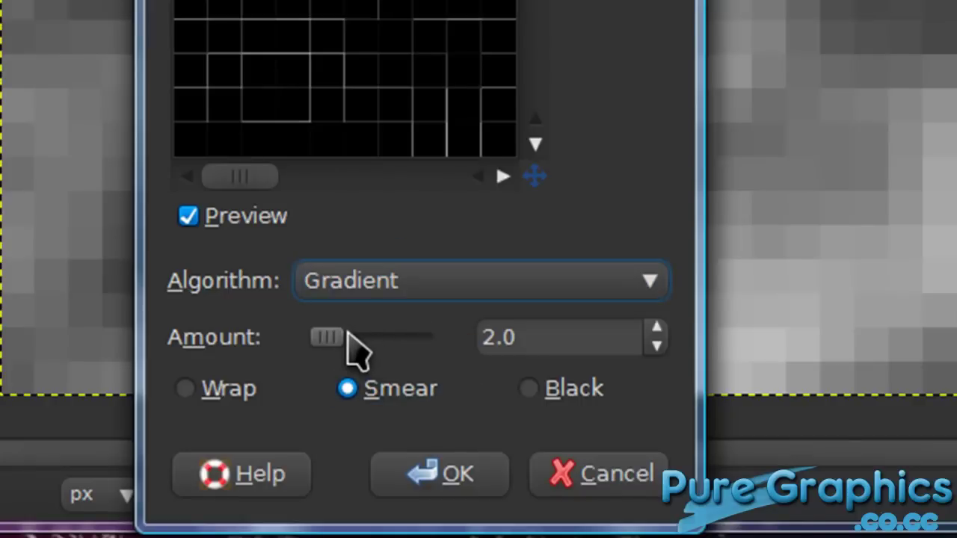
pyautogui.moveTo(336, 343)
pyautogui.mouseDown()
pyautogui.moveTo(407, 341)
pyautogui.moveTo(341, 351)
pyautogui.mouseUp()
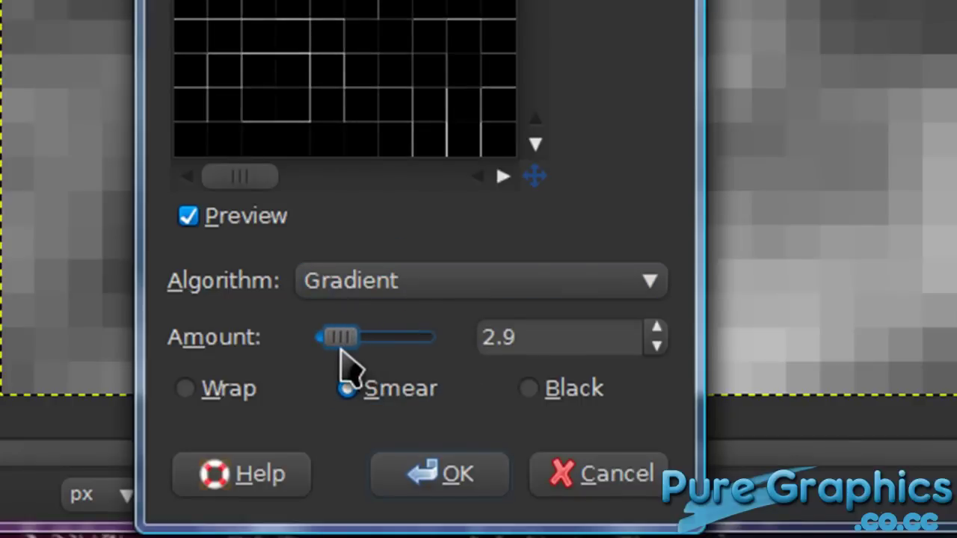
pyautogui.click(435, 390)
pyautogui.click(447, 474)
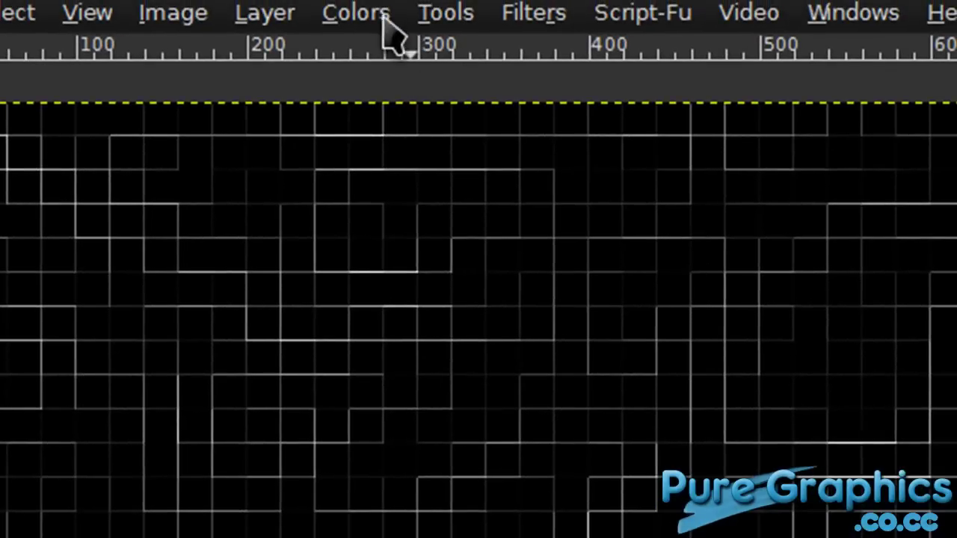
# Apply Color to Alpha with black (000000) so the space between grid lines turns transparent.
pyautogui.click(388, 34)
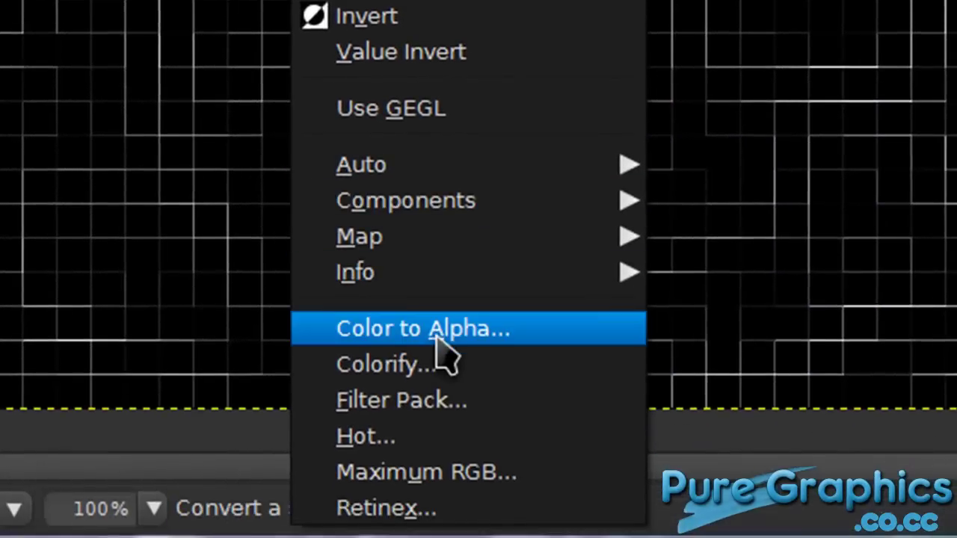
pyautogui.click(437, 329)
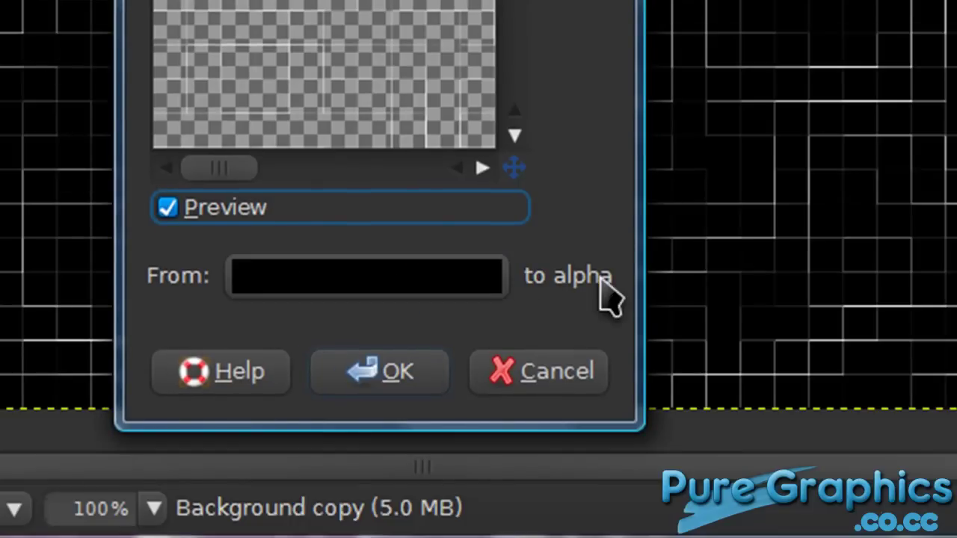
pyautogui.click(487, 281)
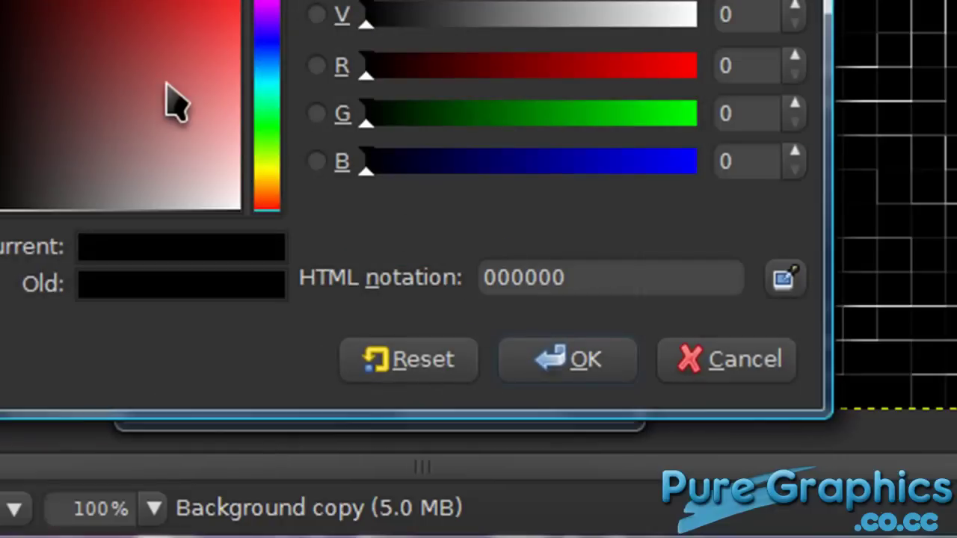
pyautogui.click(109, 68)
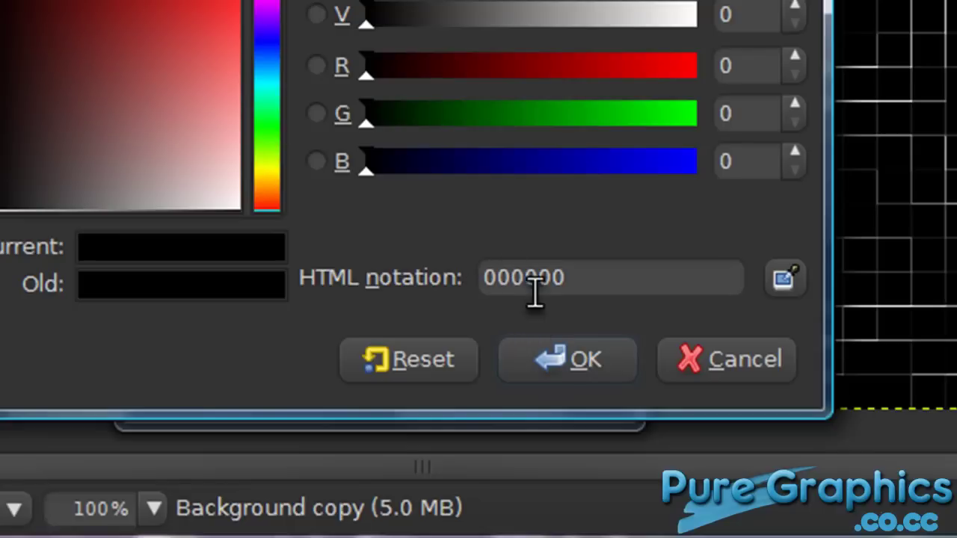
pyautogui.click(595, 381)
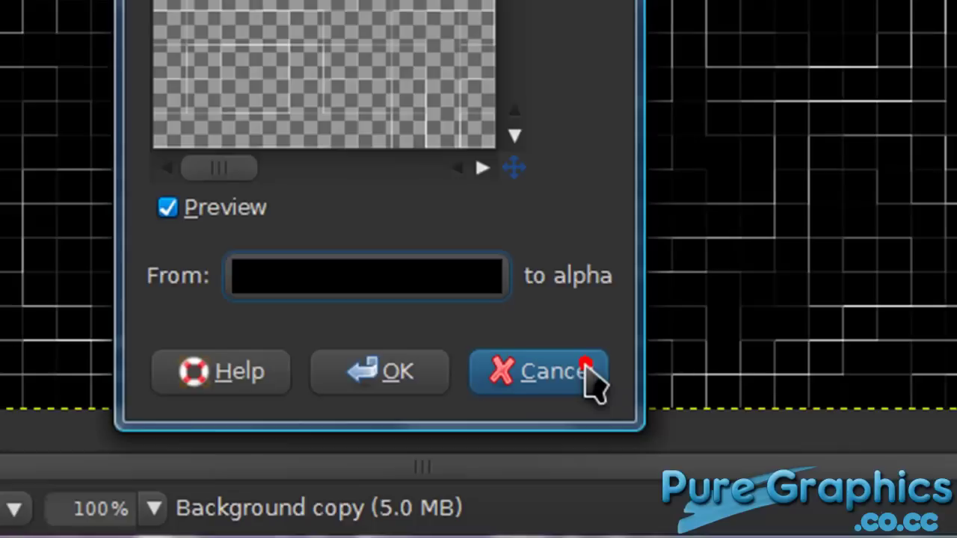
pyautogui.click(423, 392)
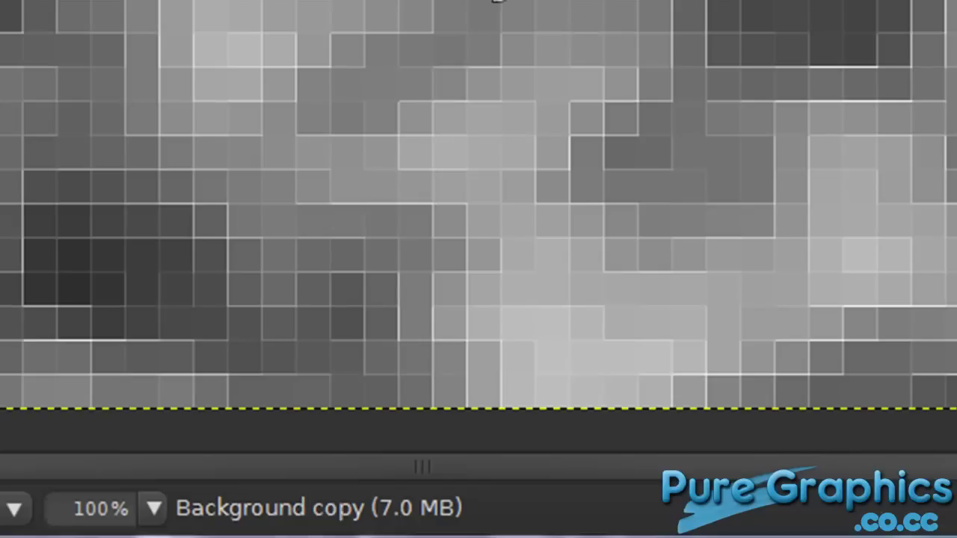
# Add a black drop shadow with 0 offset and blur 10, then duplicate the Drop Shadow layer.
pyautogui.click(60, 21)
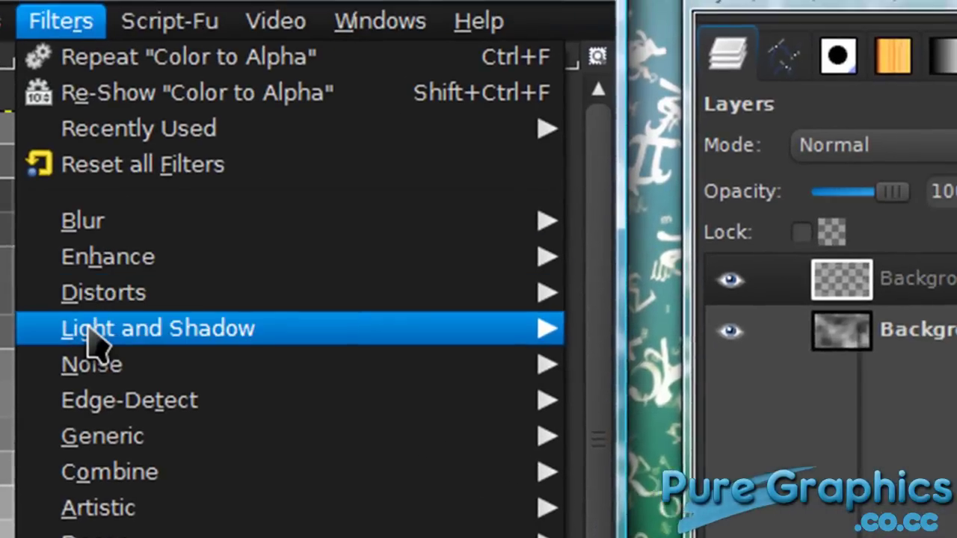
pyautogui.moveTo(97, 337)
pyautogui.click(640, 526)
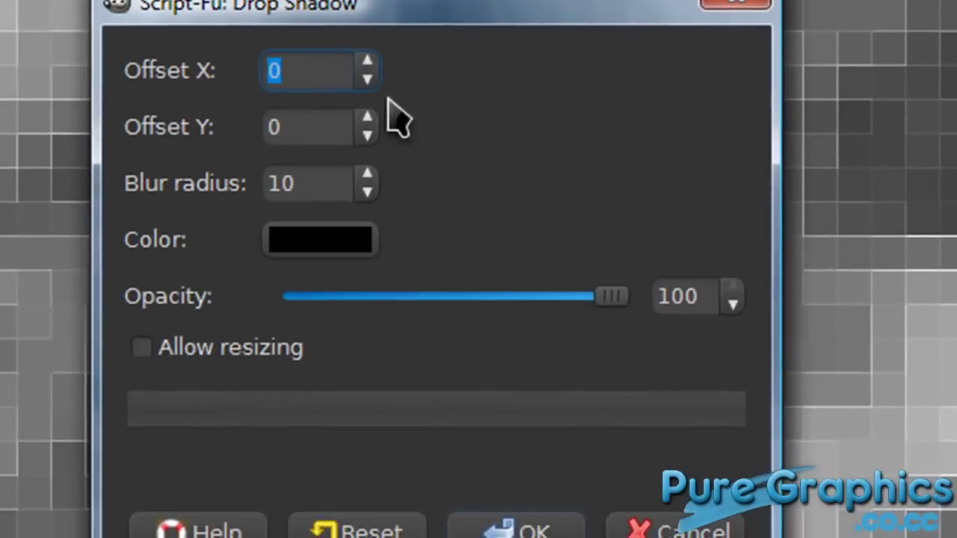
pyautogui.click(0, 287)
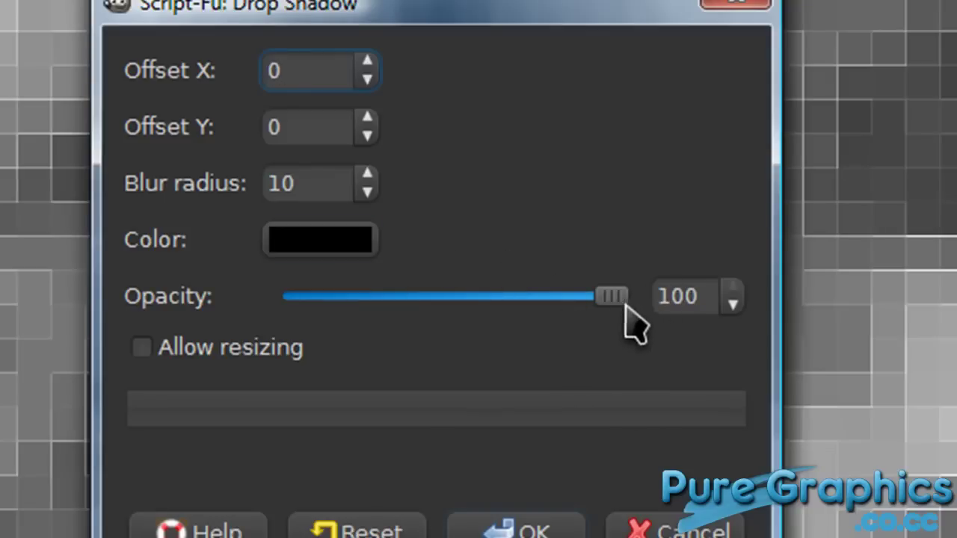
pyautogui.click(516, 530)
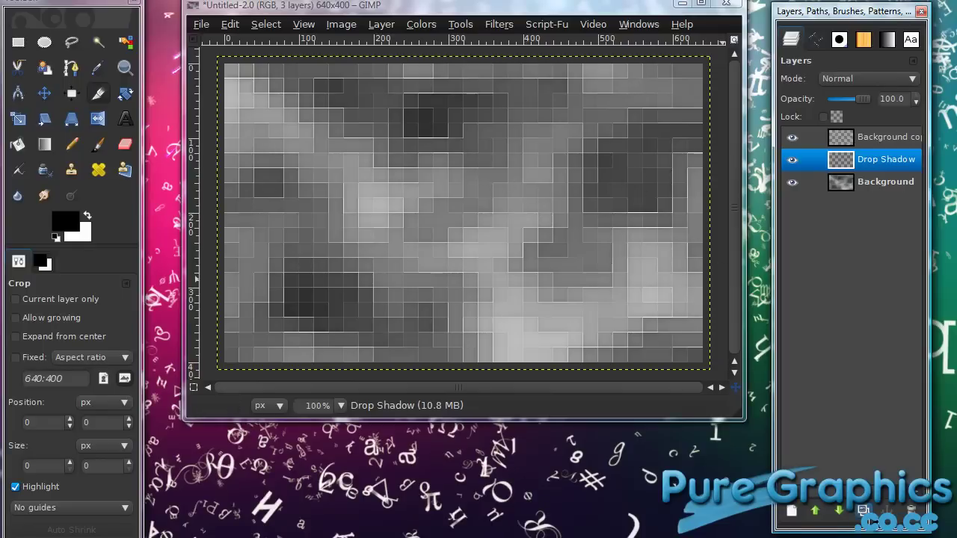
pyautogui.click(864, 511)
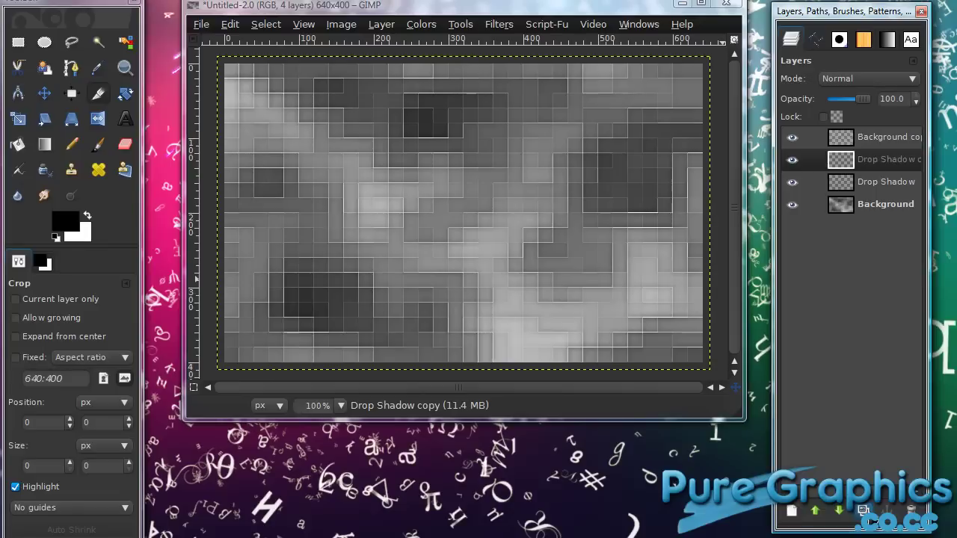
pyautogui.click(890, 204)
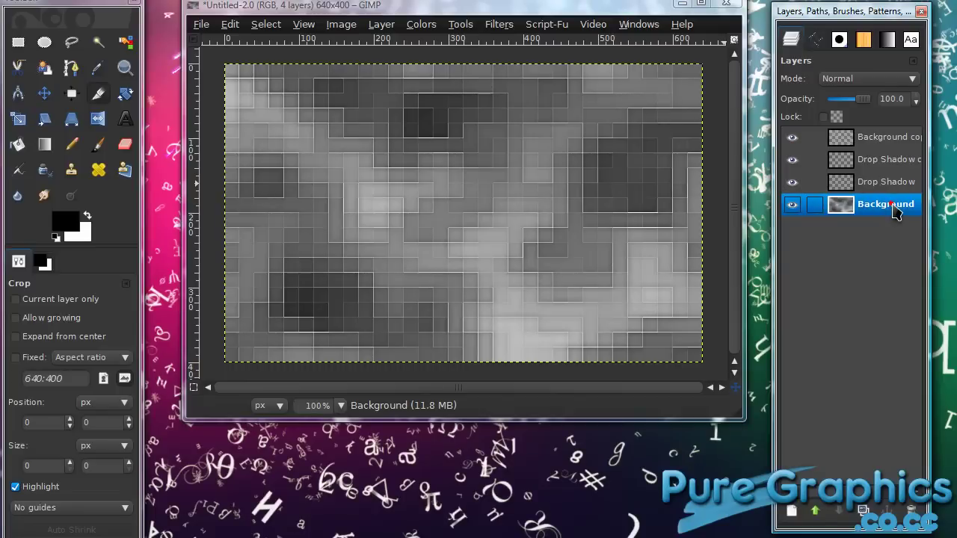
# Colorize the Background layer with hue 186, saturation 50 and lightness 0.
pyautogui.click(792, 204)
pyautogui.click(792, 204)
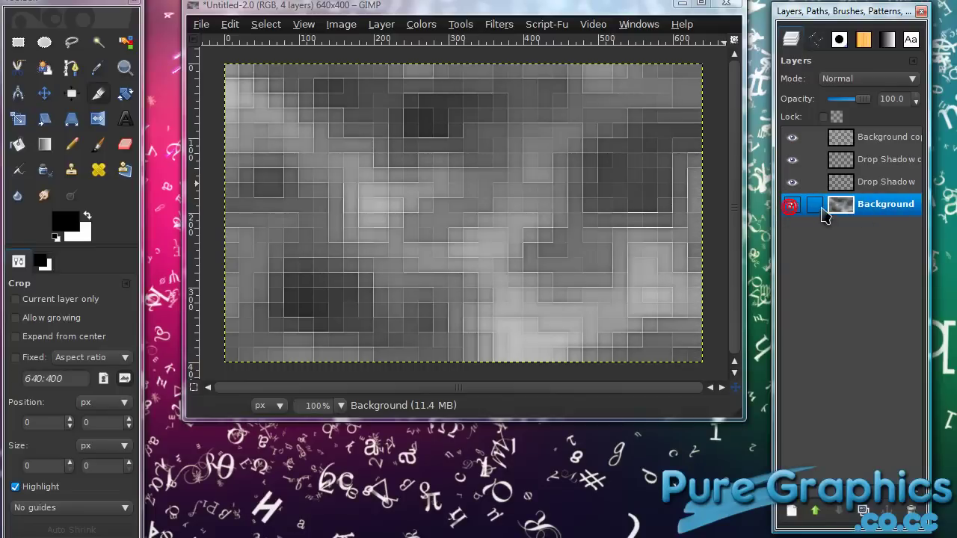
pyautogui.click(421, 24)
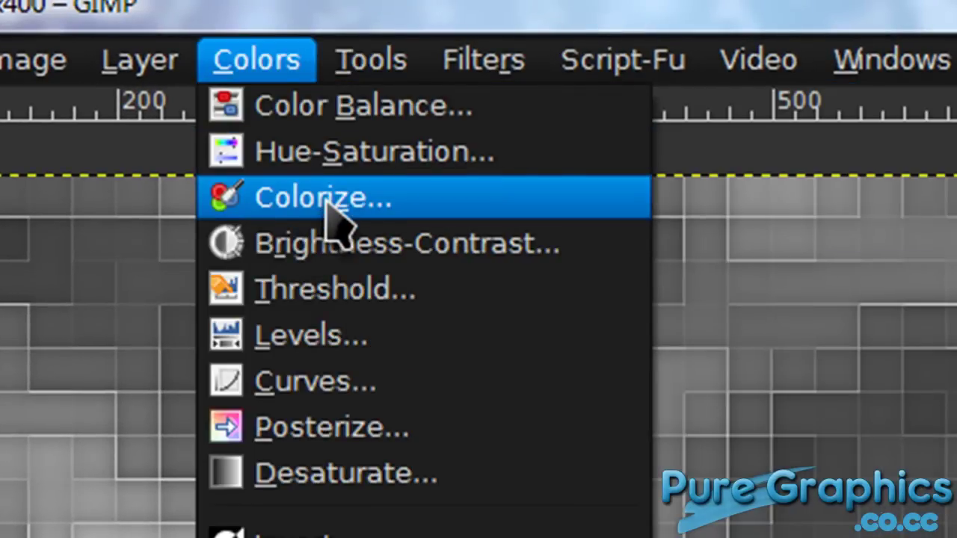
pyautogui.click(328, 208)
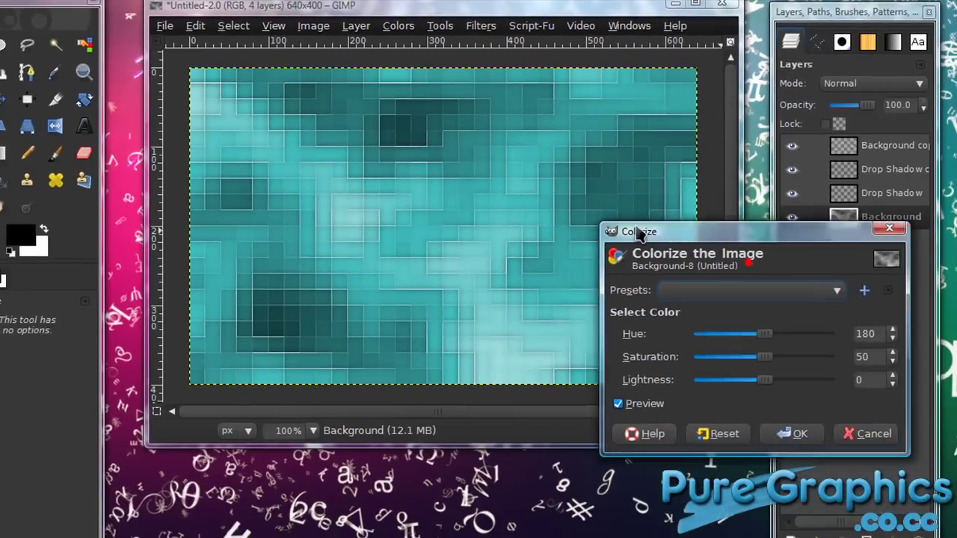
pyautogui.moveTo(639, 234); pyautogui.dragTo(532, 184)
pyautogui.moveTo(654, 284); pyautogui.dragTo(666, 284)
pyautogui.click(690, 383)
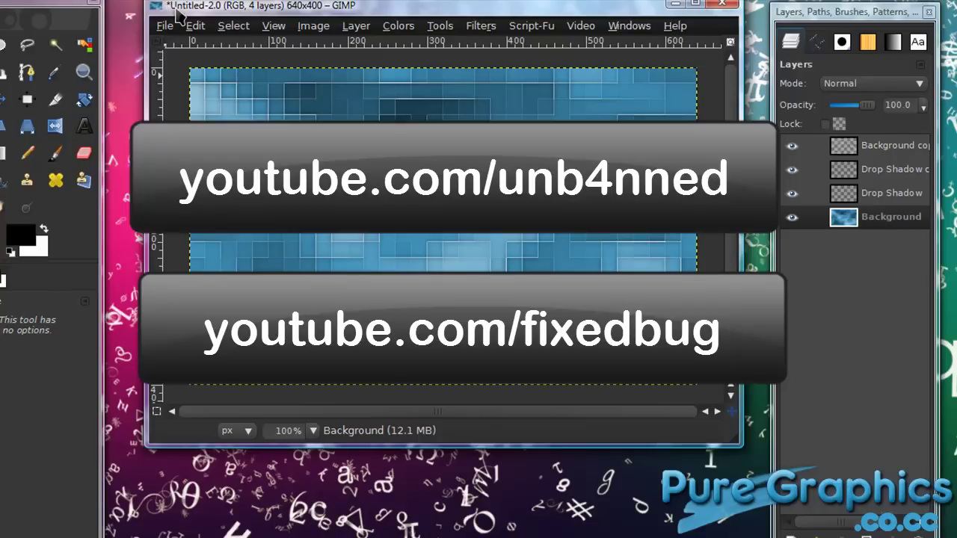
pyautogui.moveTo(178, 12); pyautogui.dragTo(174, 16)
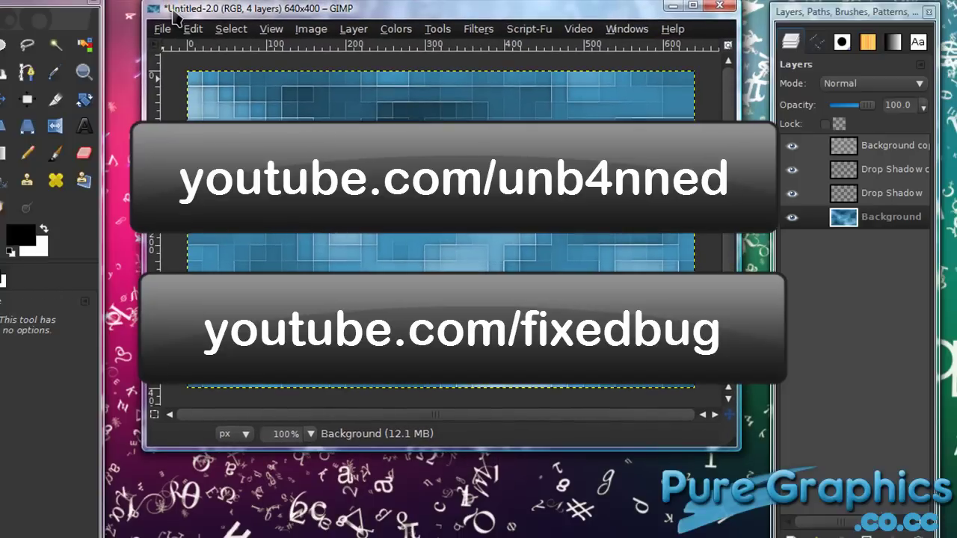